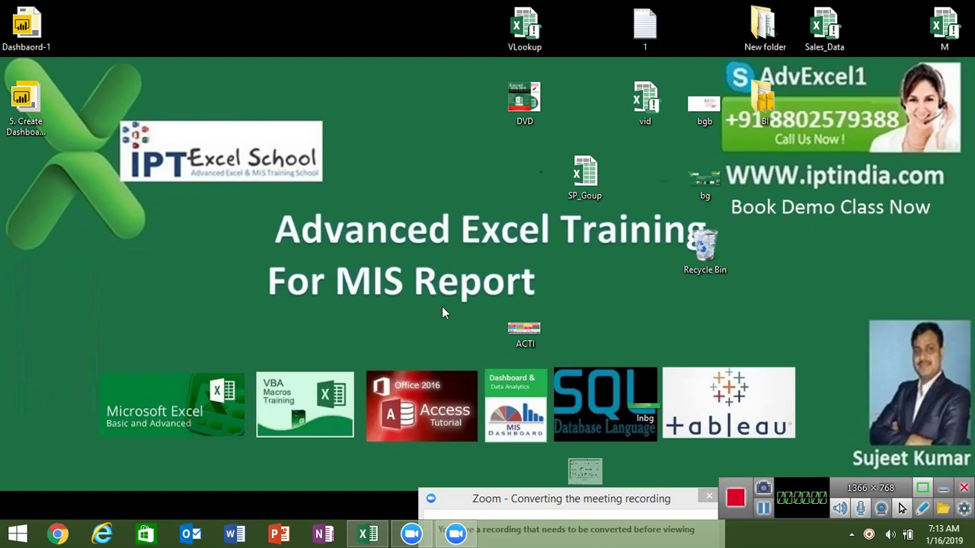
Launch the Dashbaord-1 report file from the desktop in Power BI Desktop
{"action": "double_click", "coordinate": [41, 36]}
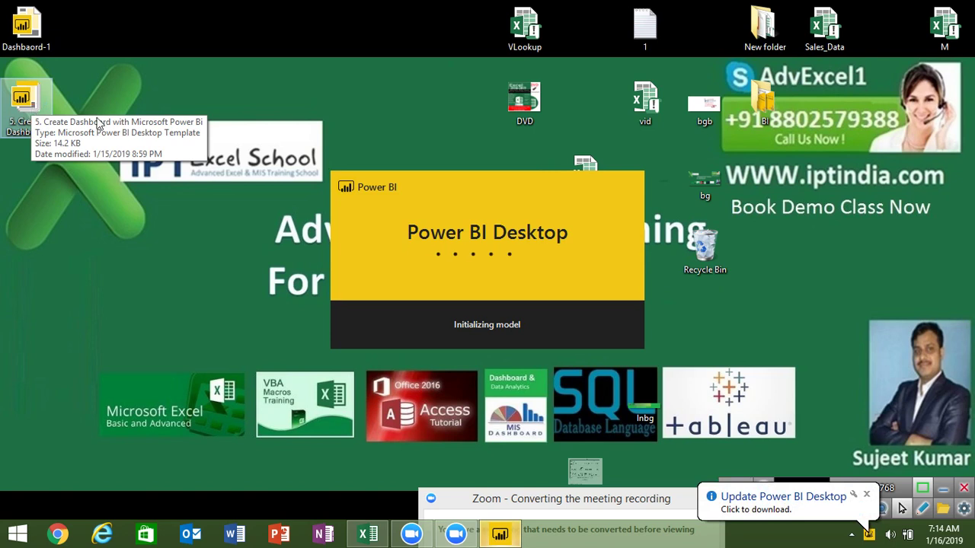
Dismiss the Power BI update notification and close the recordings folder window
{"action": "left_click", "coordinate": [866, 494]}
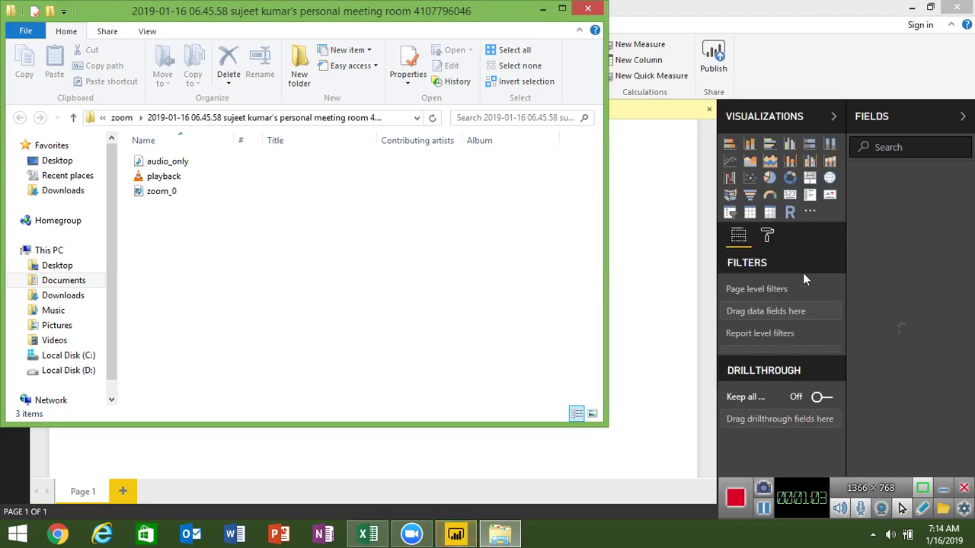
{"action": "left_click", "coordinate": [585, 8]}
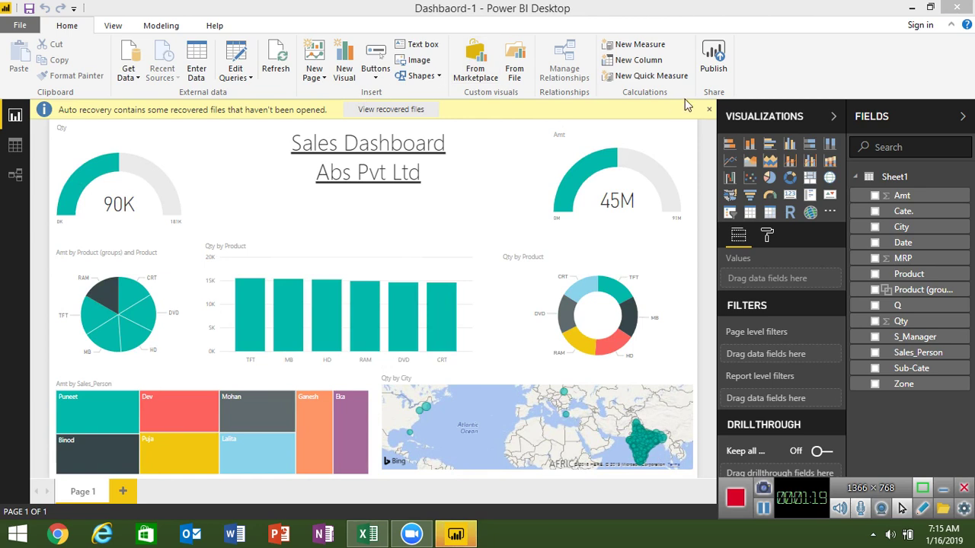
Discard the auto-recovered files and restore the Power BI window down from full screen
{"action": "left_click", "coordinate": [710, 112]}
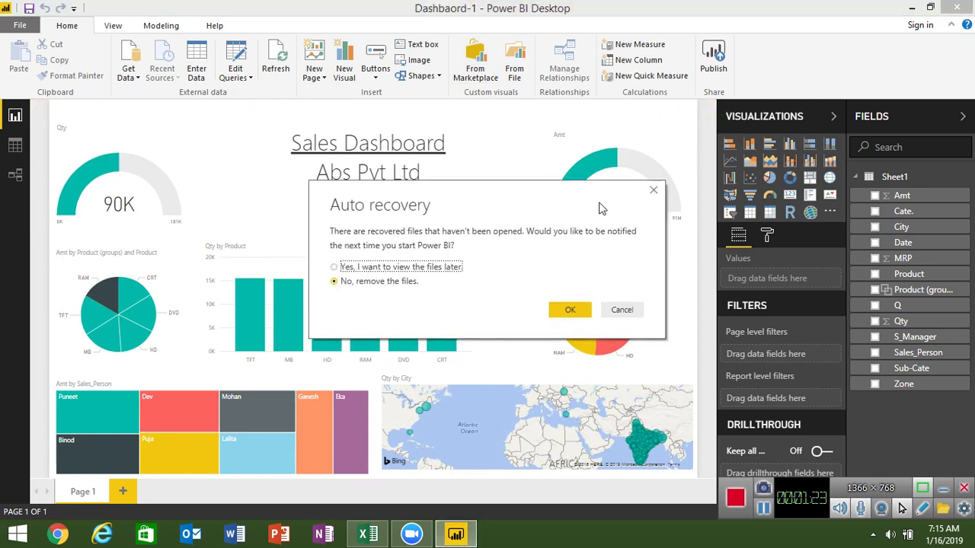
{"action": "left_click", "coordinate": [567, 311]}
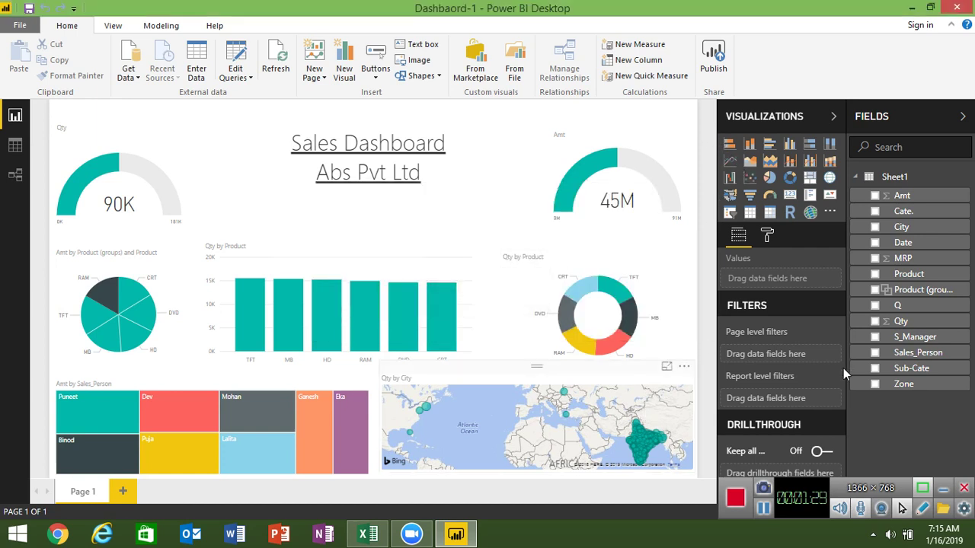
{"action": "left_click", "coordinate": [931, 8]}
{"action": "left_click", "coordinate": [858, 81]}
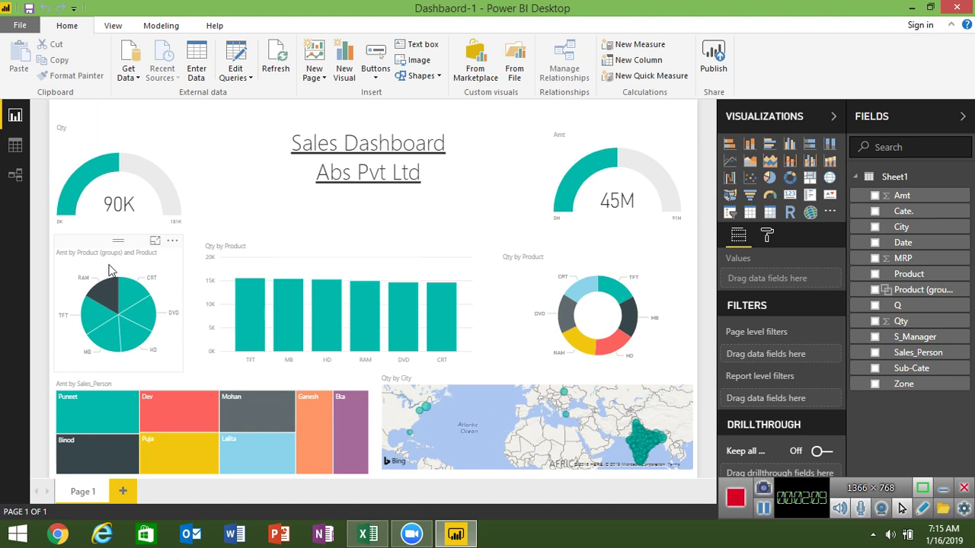
{"action": "left_click", "coordinate": [107, 299]}
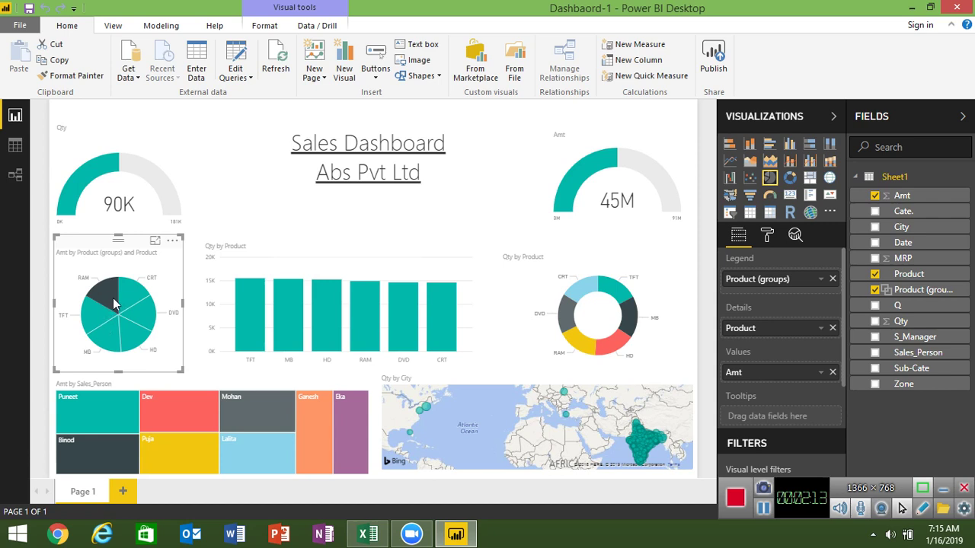
{"action": "mouse_move", "coordinate": [111, 304]}
{"action": "mouse_move", "coordinate": [132, 328]}
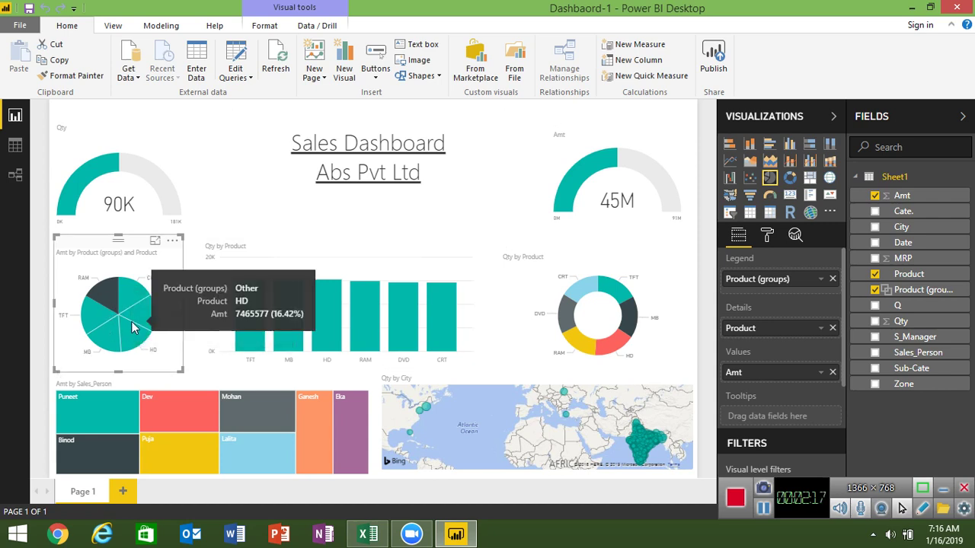
{"action": "mouse_move", "coordinate": [155, 406]}
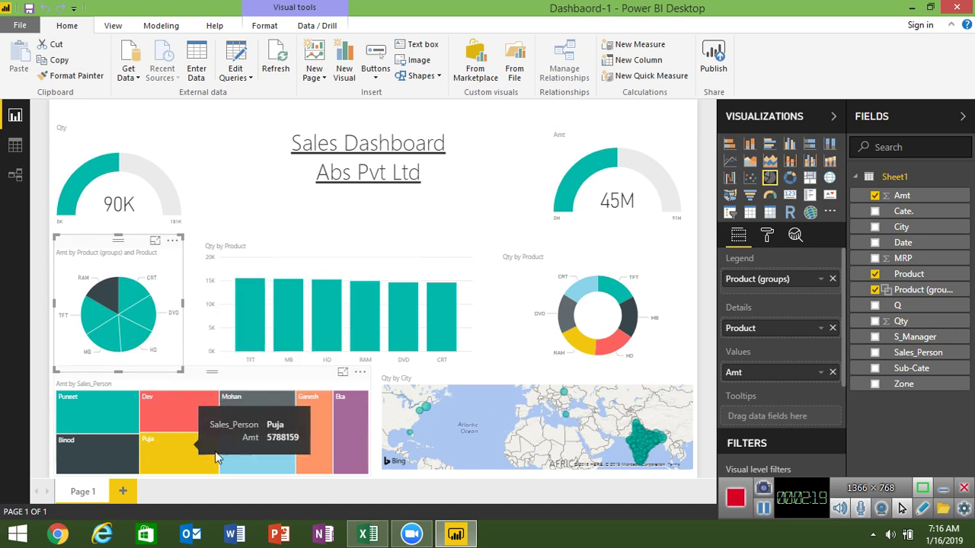
{"action": "mouse_move", "coordinate": [252, 448]}
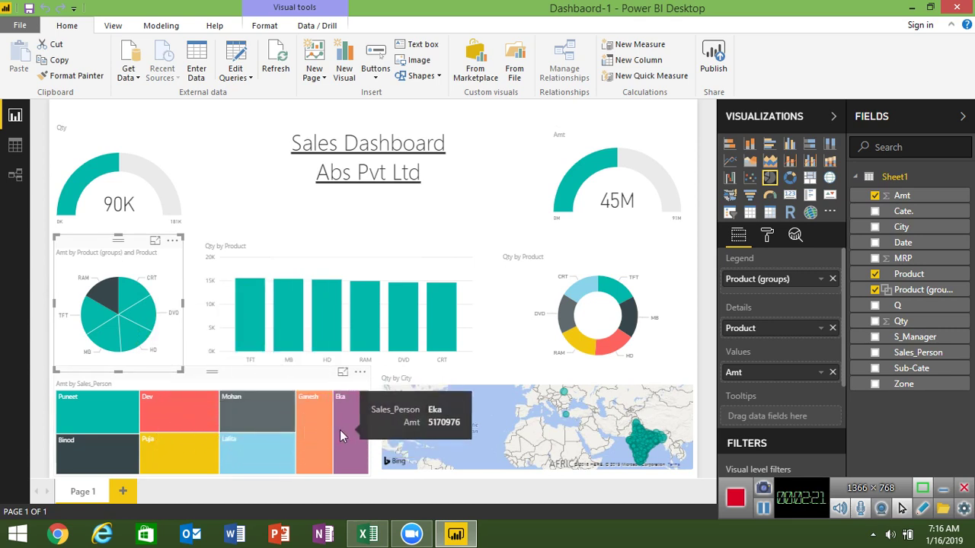
{"action": "mouse_move", "coordinate": [352, 345]}
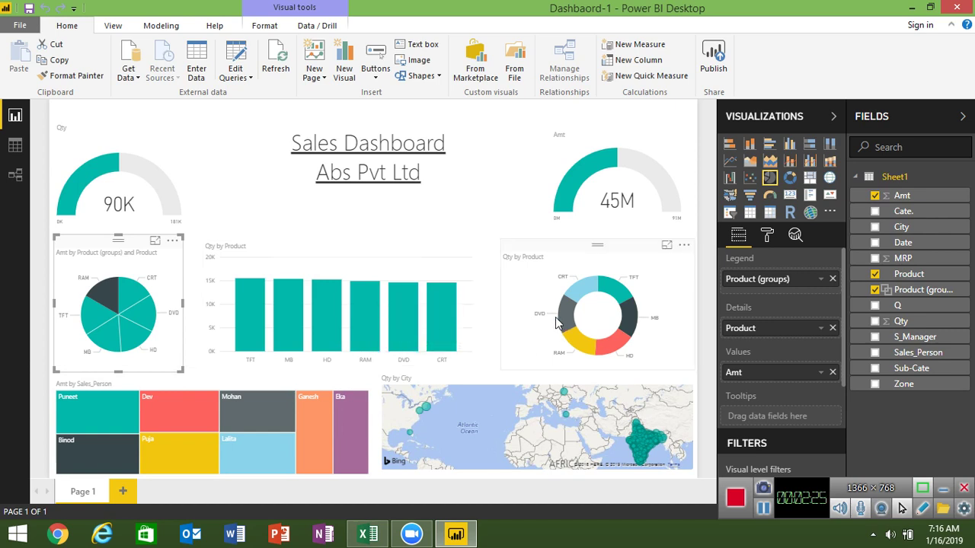
Filter the dashboard to RAM from the Qty by Product donut, giving gauges 15K and 8M
{"action": "left_click", "coordinate": [579, 349]}
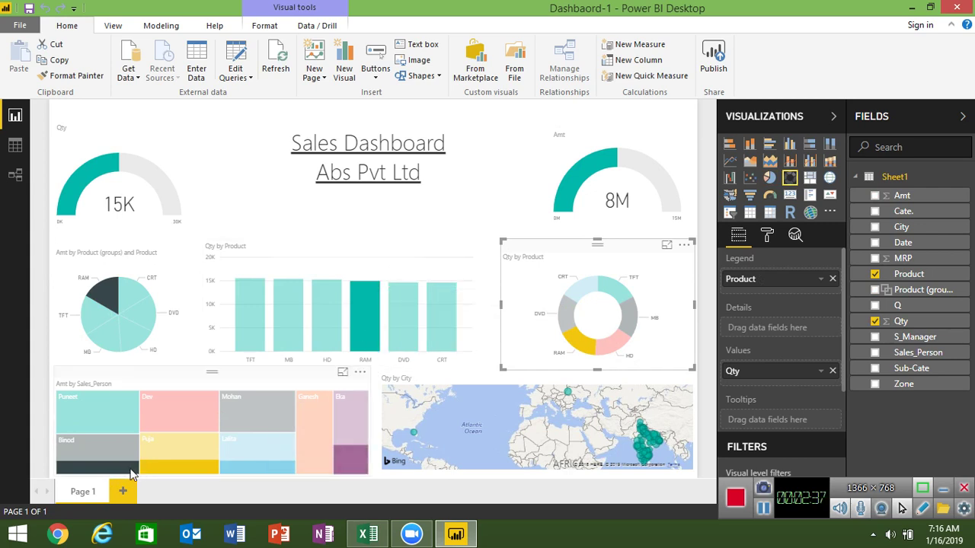
{"action": "mouse_move", "coordinate": [128, 475]}
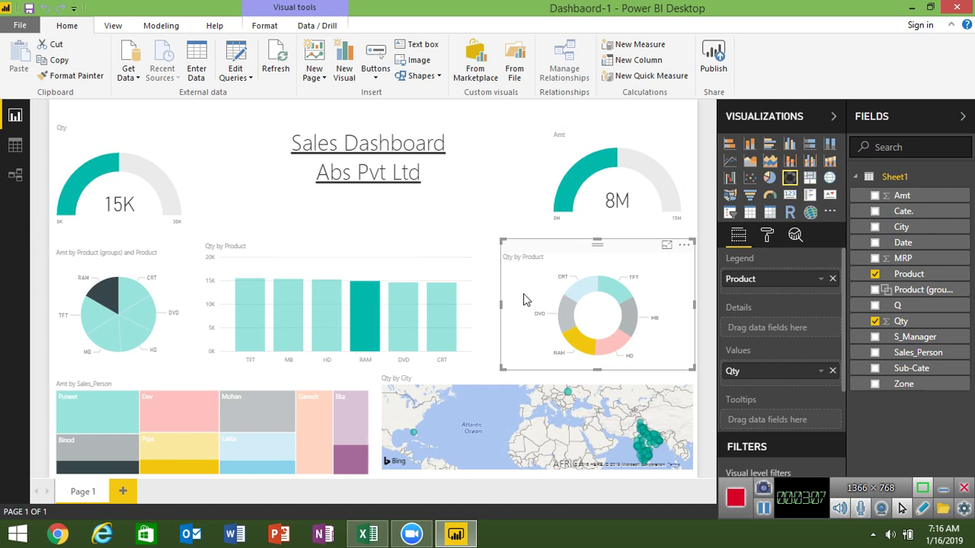
Deselect the RAM bar so the gauges return to 90K Qty and 45M Amt
{"action": "left_click", "coordinate": [369, 307]}
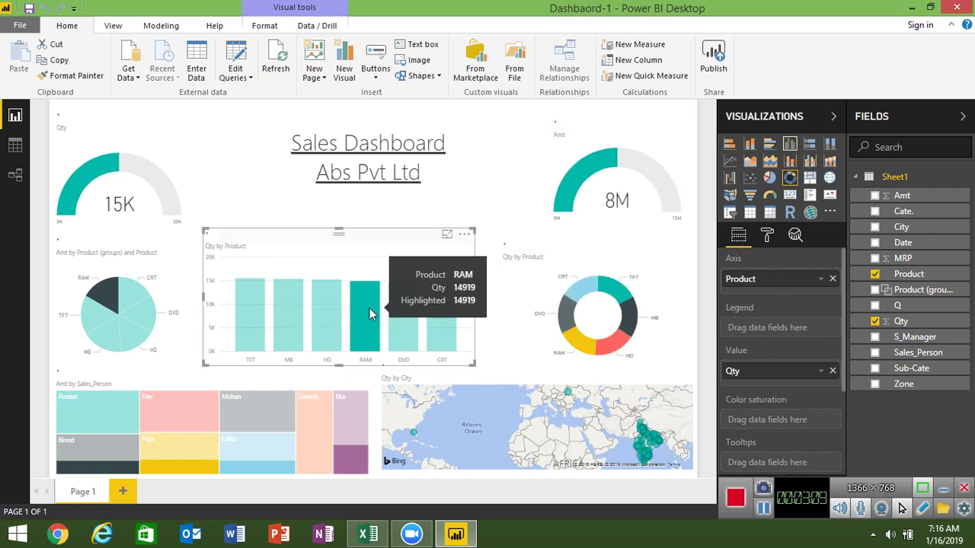
{"action": "left_click", "coordinate": [369, 308]}
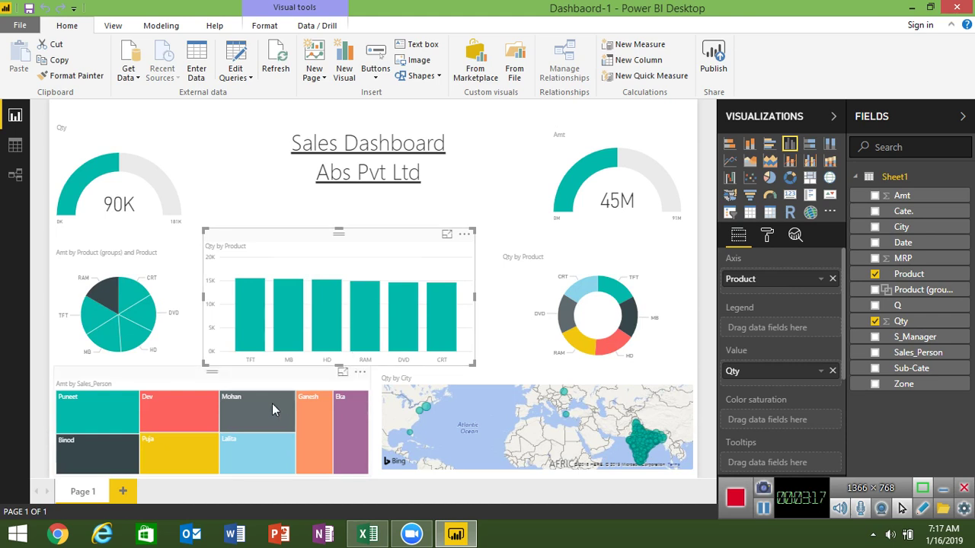
{"action": "mouse_move", "coordinate": [272, 404]}
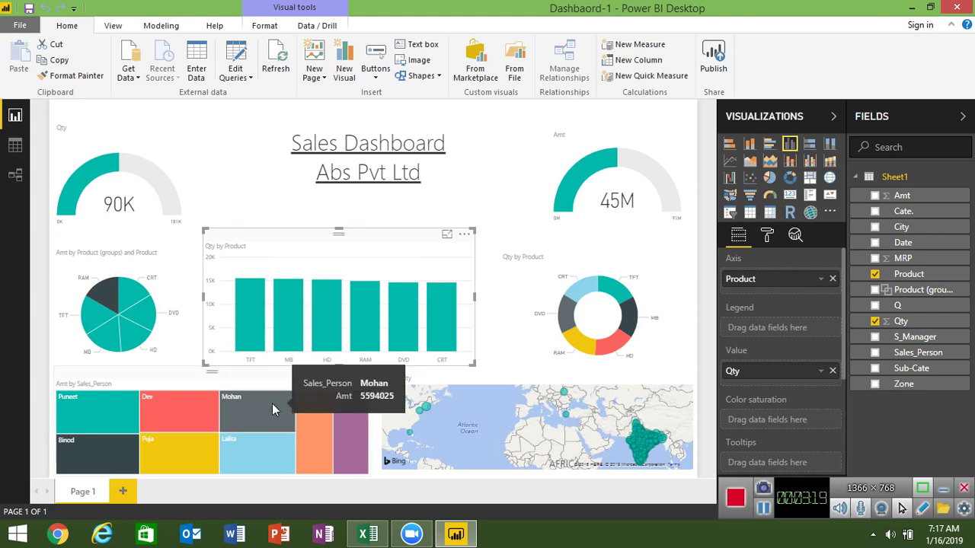
Cross-filter all visuals to the top-middle treemap salesperson, then clear that filter
{"action": "left_click", "coordinate": [272, 403]}
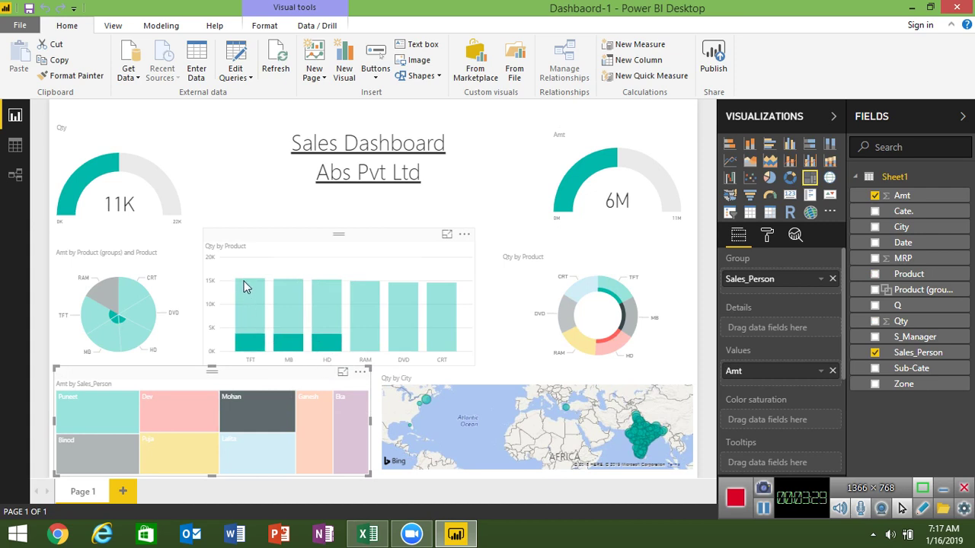
{"action": "mouse_move", "coordinate": [250, 343]}
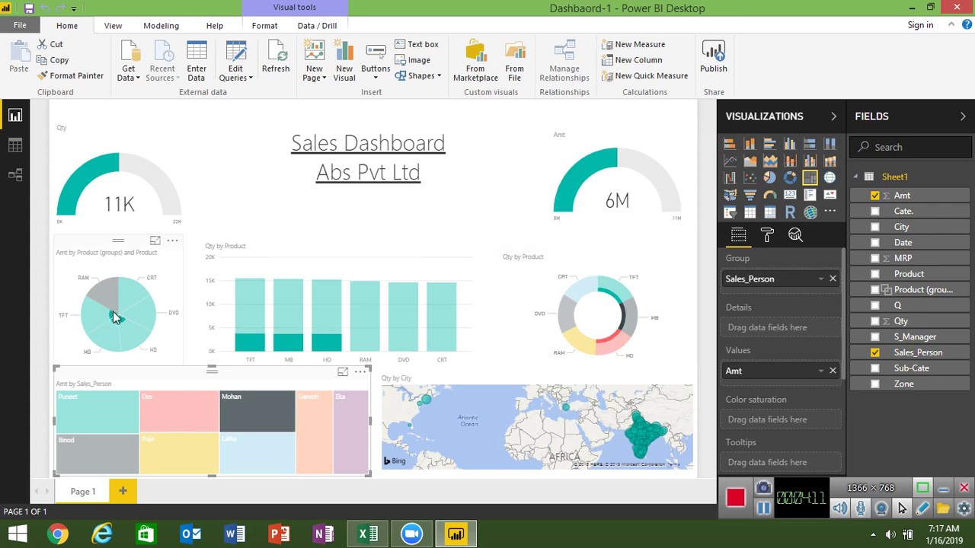
{"action": "mouse_move", "coordinate": [114, 320]}
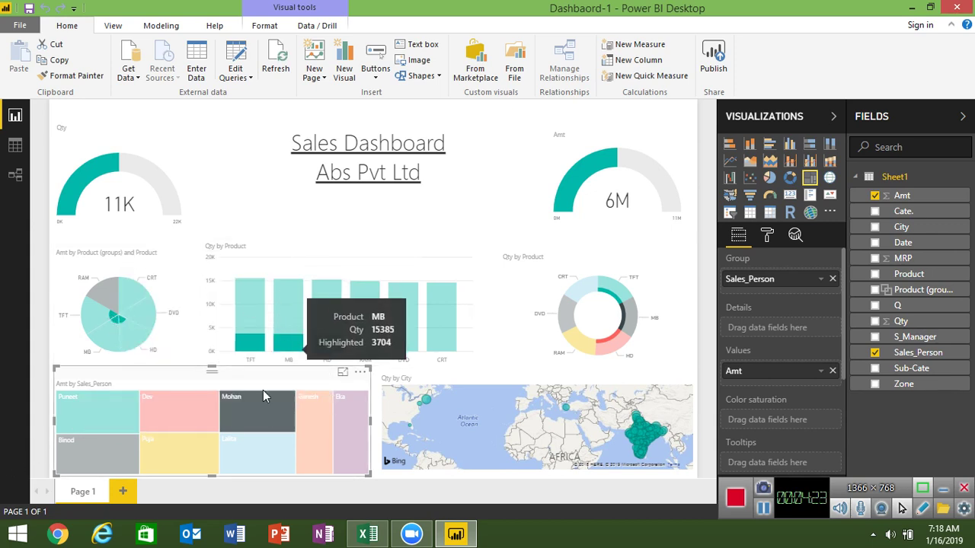
{"action": "left_click", "coordinate": [256, 411]}
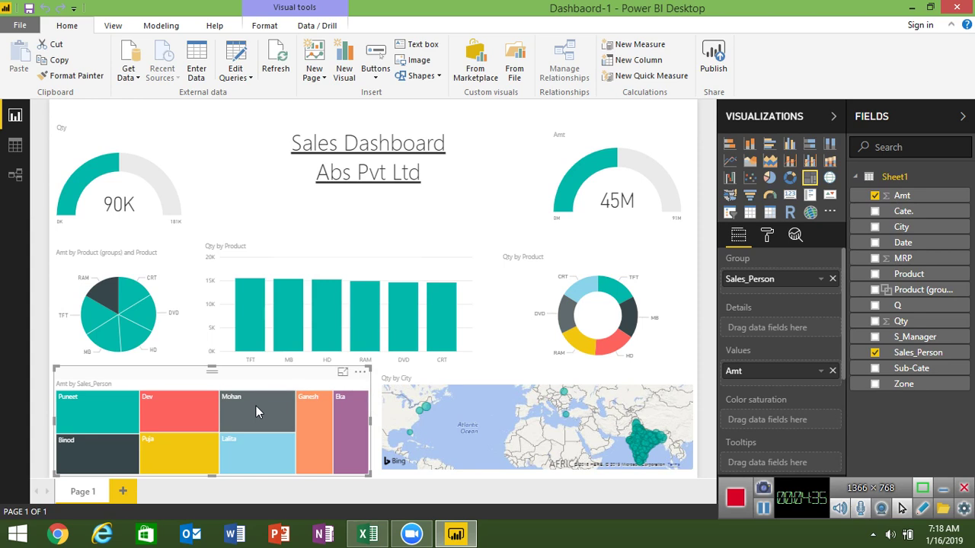
Filter by the red treemap tile, then by the HD bar, giving gauges 15K and 7M
{"action": "left_click", "coordinate": [185, 417]}
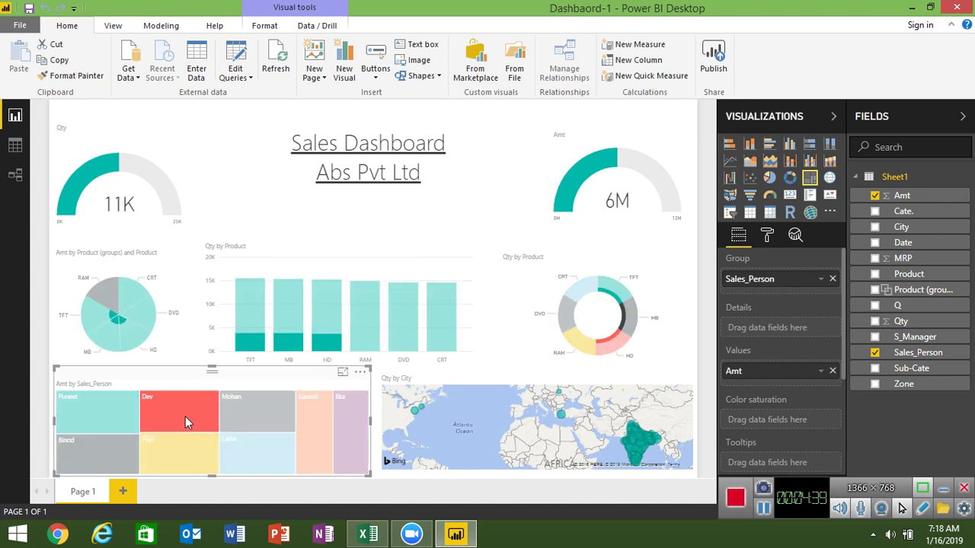
{"action": "left_click", "coordinate": [324, 349]}
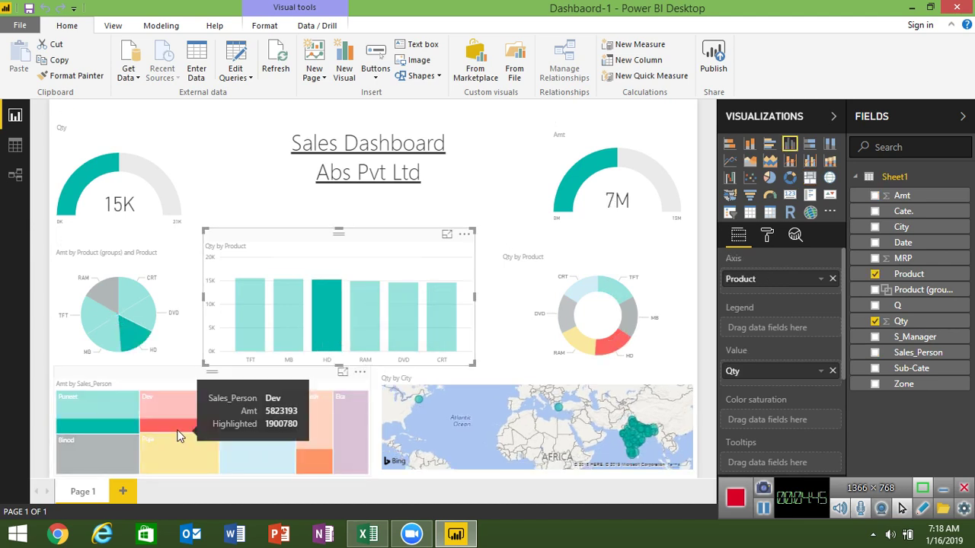
{"action": "mouse_move", "coordinate": [388, 305]}
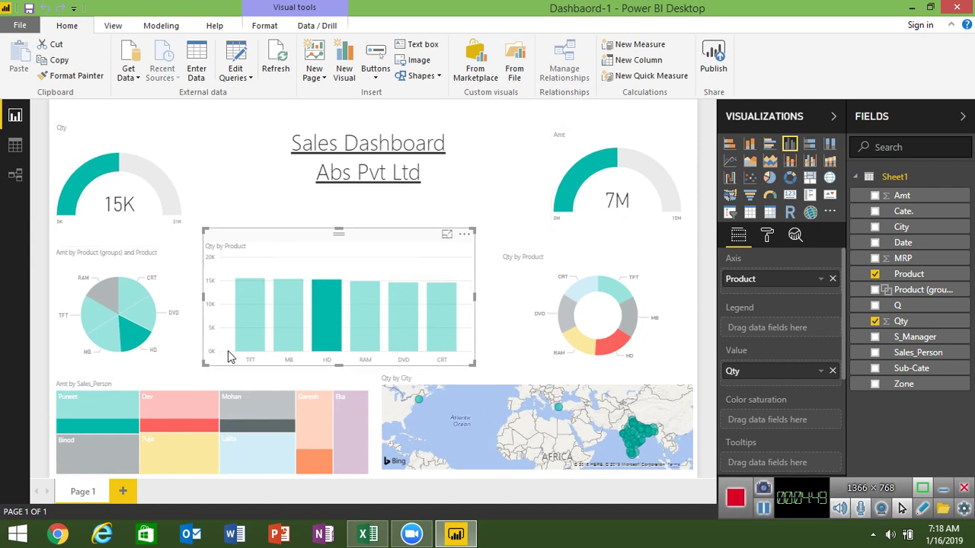
Select and clear a city bubble, then zoom and pan the Qty by City map onto India
{"action": "left_click", "coordinate": [637, 456]}
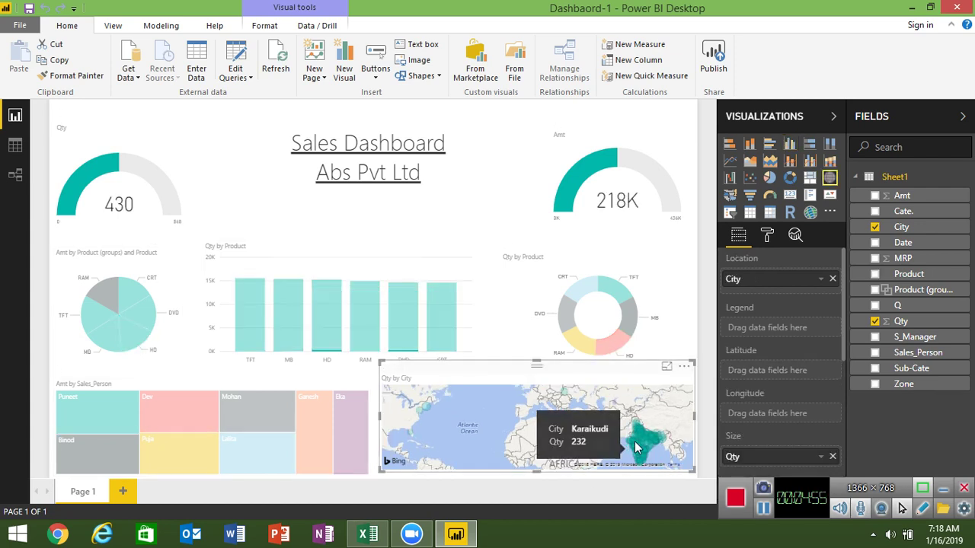
{"action": "left_click", "coordinate": [641, 448]}
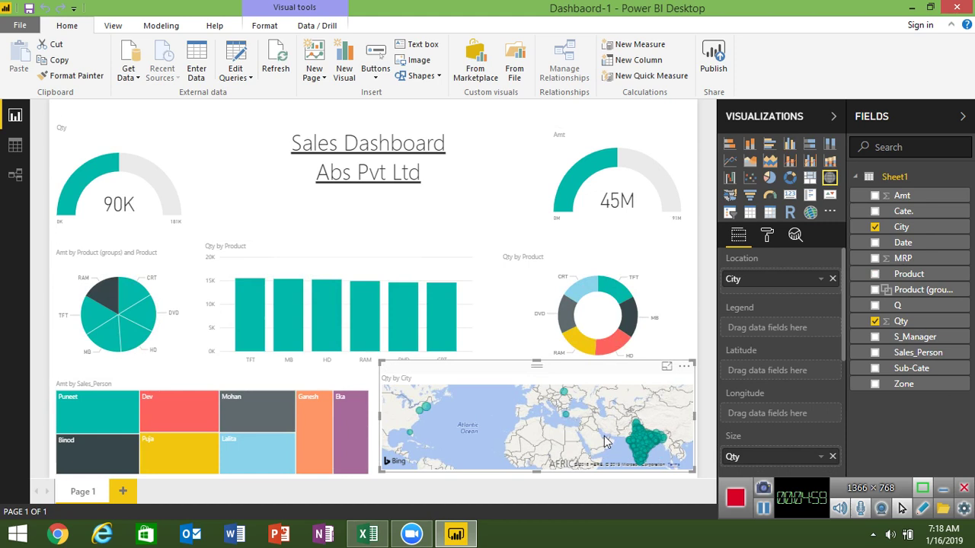
{"action": "scroll", "coordinate": [607, 442], "scroll_direction": "up", "scroll_amount": 3}
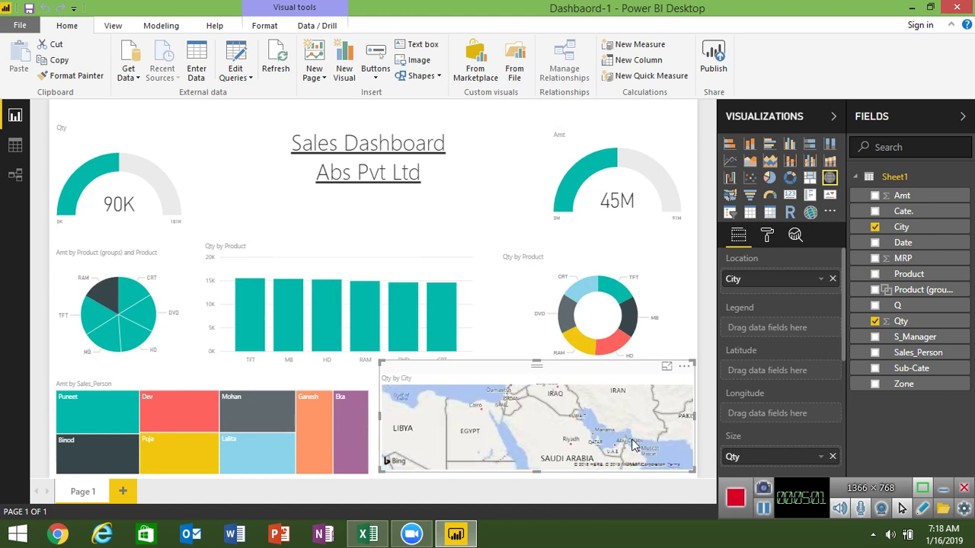
{"action": "left_click_drag", "start_coordinate": [643, 445], "coordinate": [468, 407]}
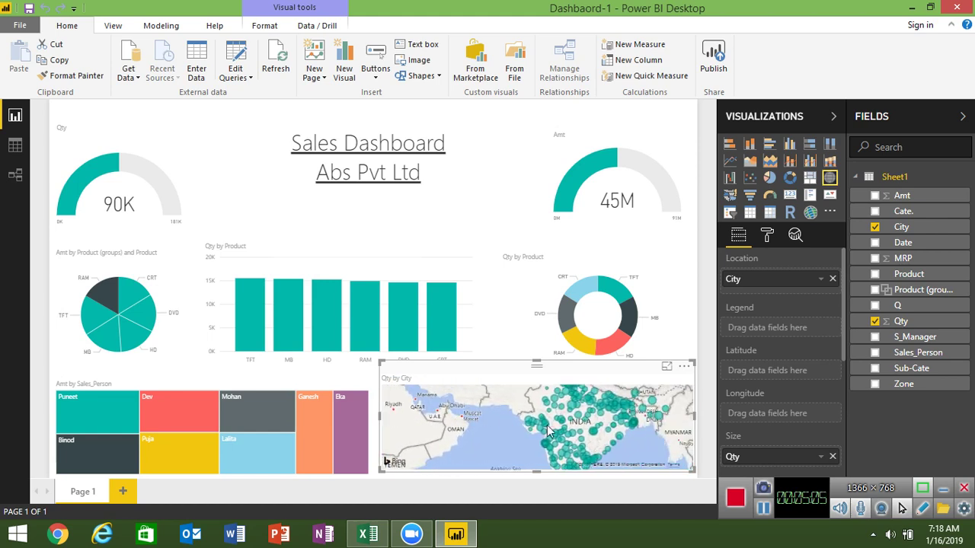
{"action": "scroll", "coordinate": [581, 425], "scroll_direction": "up", "scroll_amount": 1}
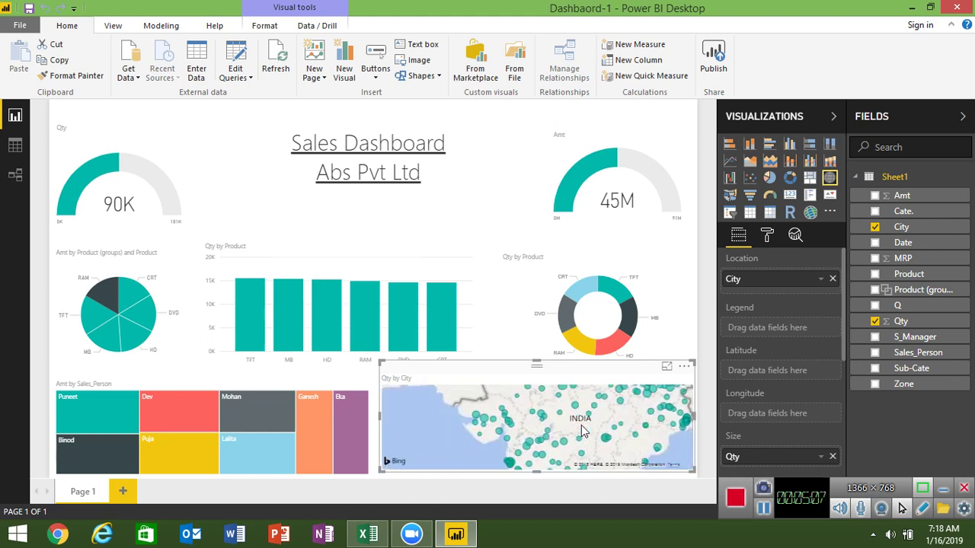
{"action": "left_click_drag", "start_coordinate": [629, 421], "coordinate": [591, 454]}
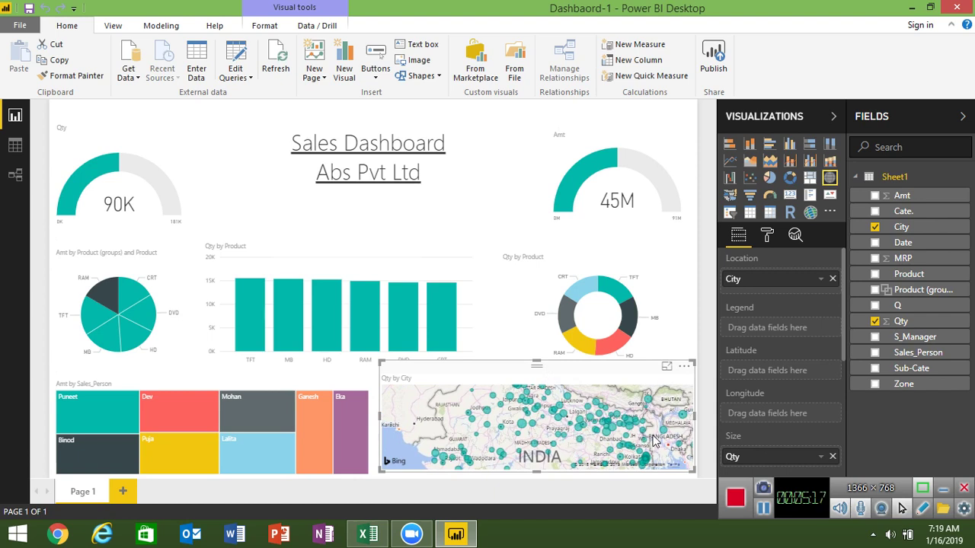
{"action": "left_click", "coordinate": [576, 297]}
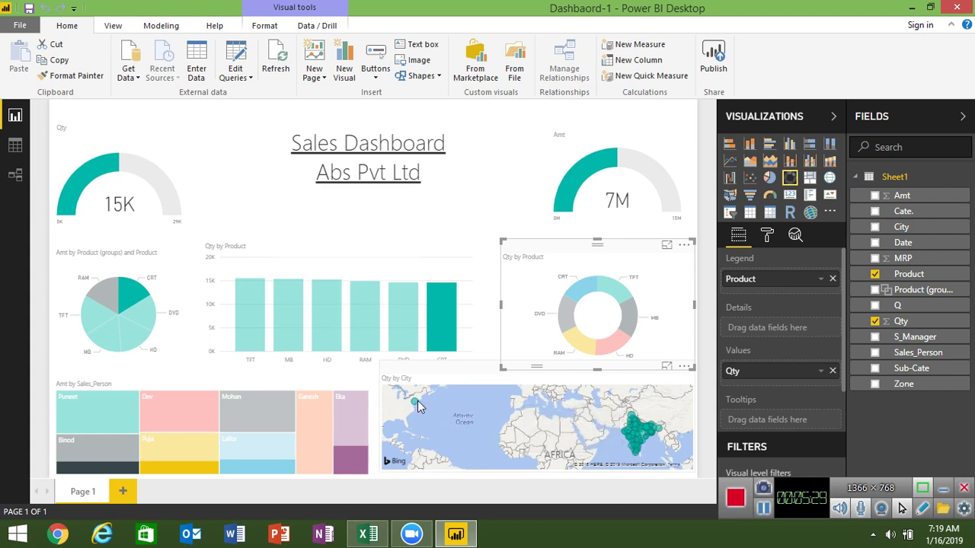
{"action": "mouse_move", "coordinate": [417, 406]}
{"action": "mouse_move", "coordinate": [444, 349]}
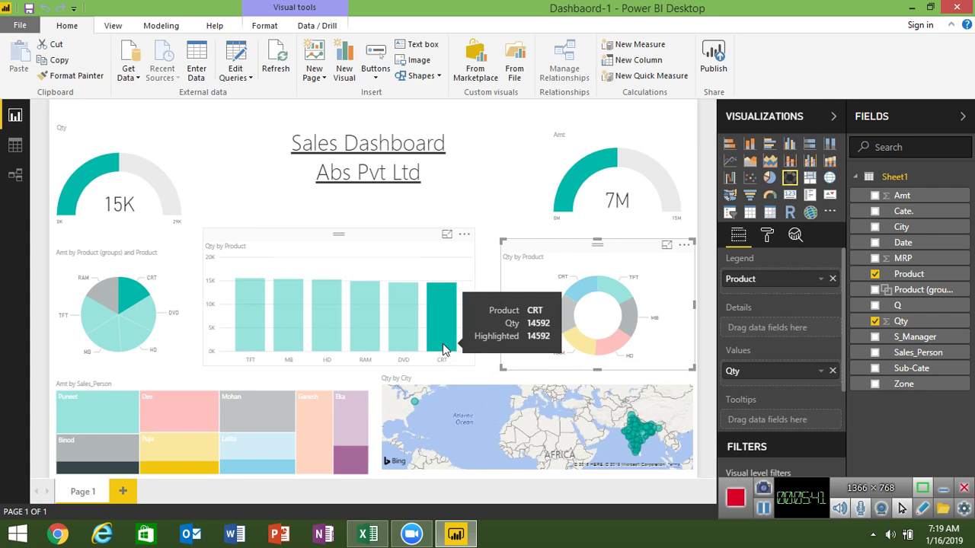
{"action": "left_click", "coordinate": [444, 349]}
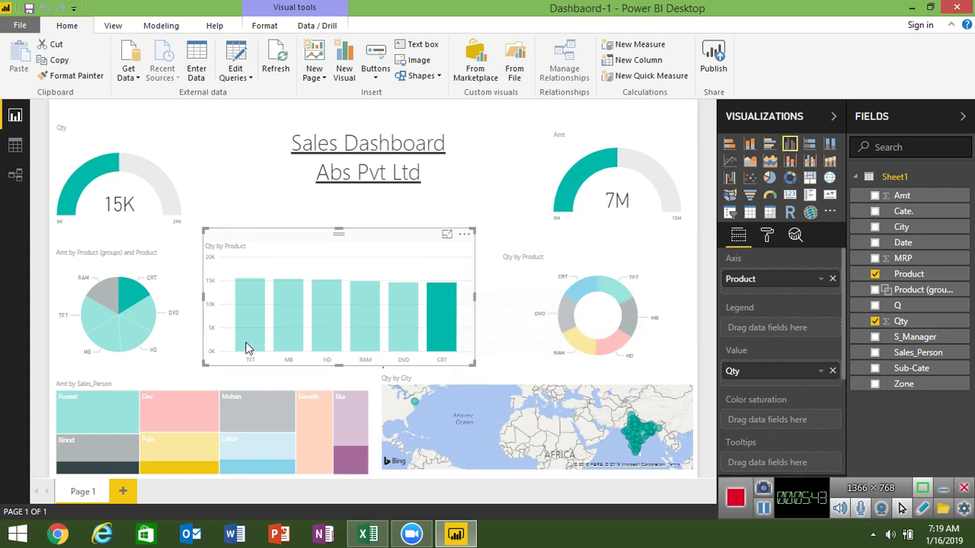
{"action": "left_click", "coordinate": [438, 324]}
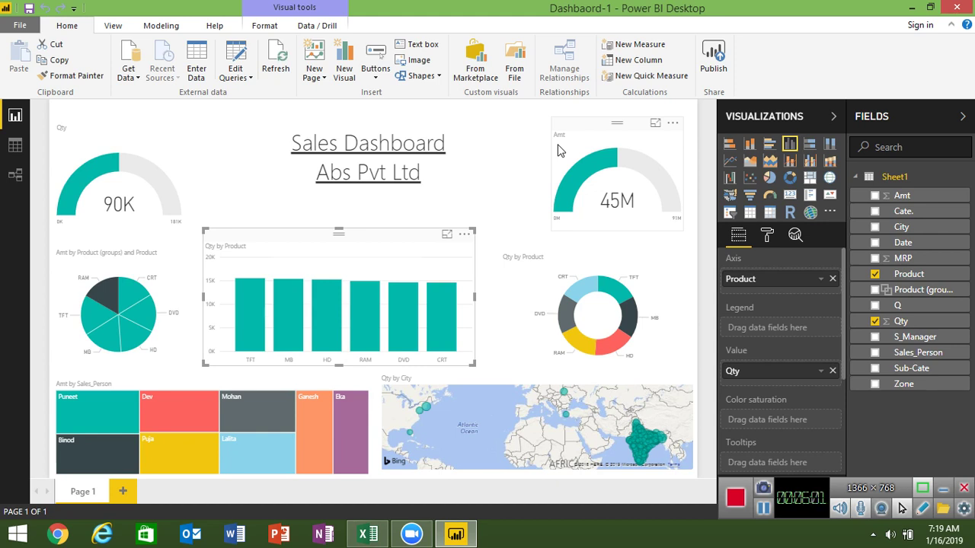
Cross-filter the report to DVD via the pie chart, then minimise everything with Windows+D
{"action": "left_click", "coordinate": [145, 321]}
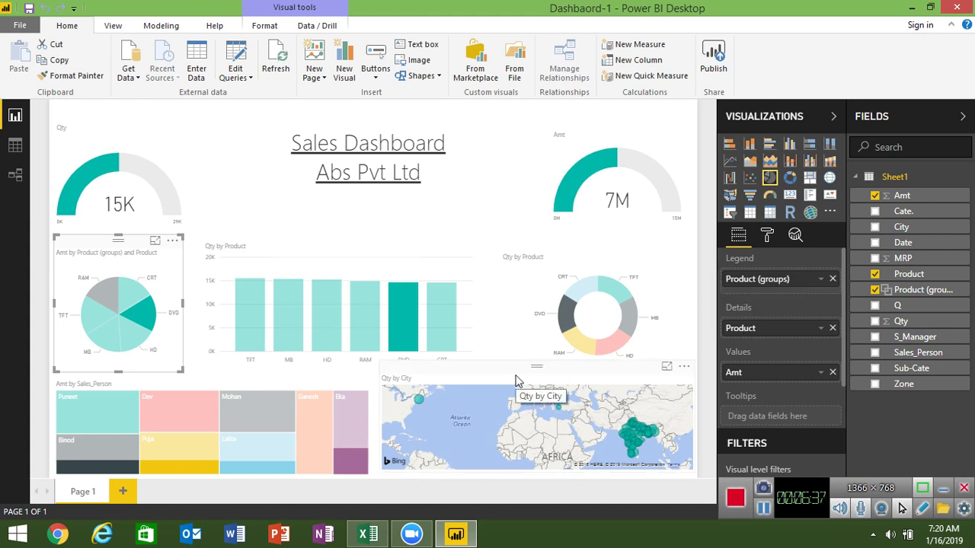
{"action": "key", "text": "super+d"}
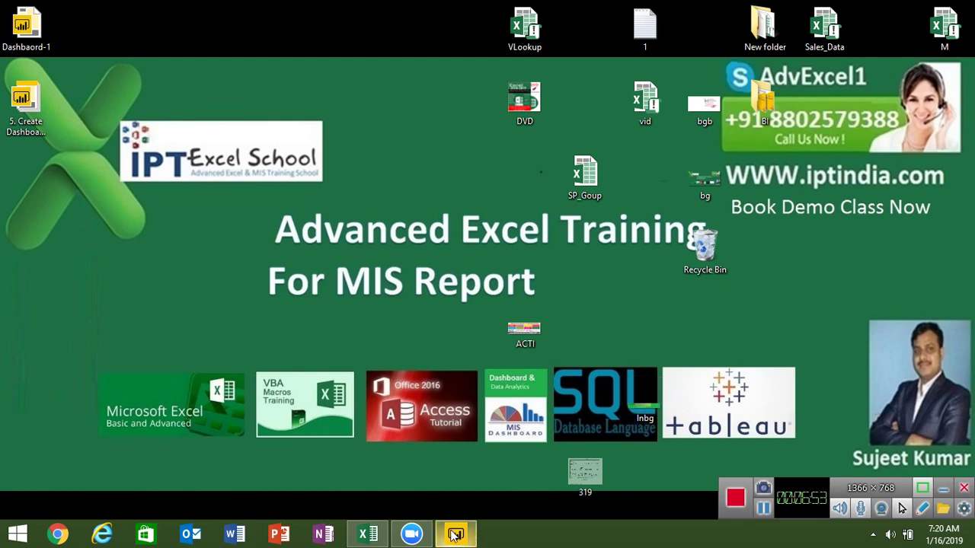
Open Zoom from the taskbar and start a meeting without video
{"action": "left_click", "coordinate": [412, 534]}
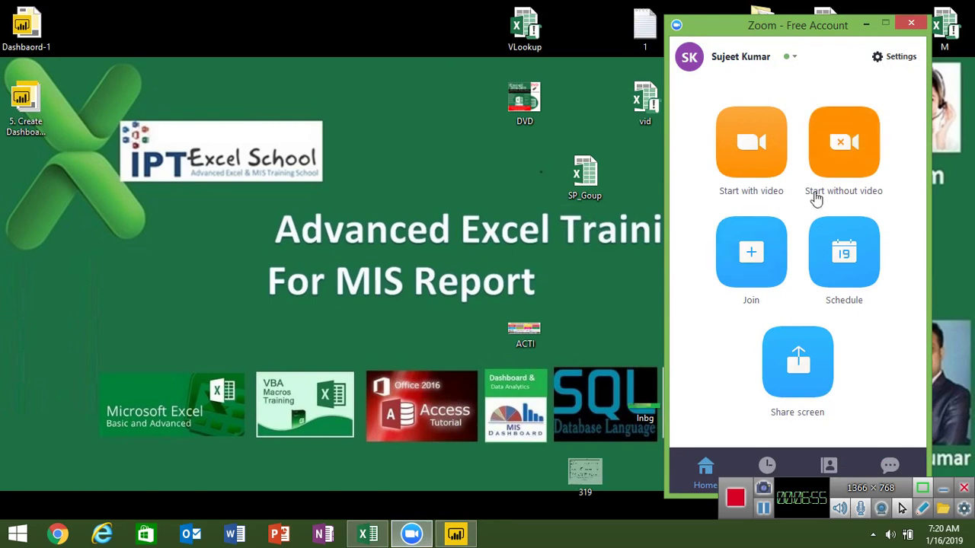
{"action": "left_click", "coordinate": [841, 178]}
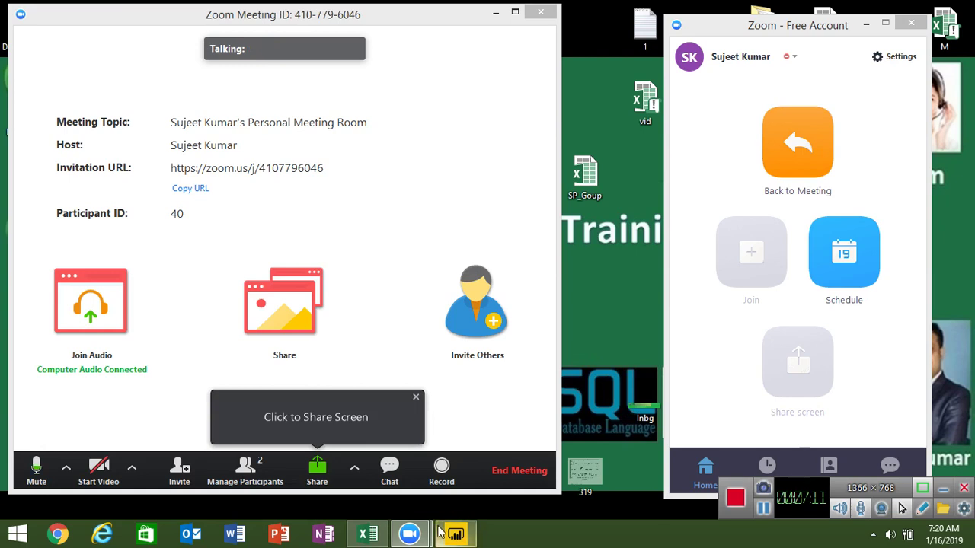
Show the meeting participants list, then minimise the Zoom windows to the desktop
{"action": "left_click", "coordinate": [257, 478]}
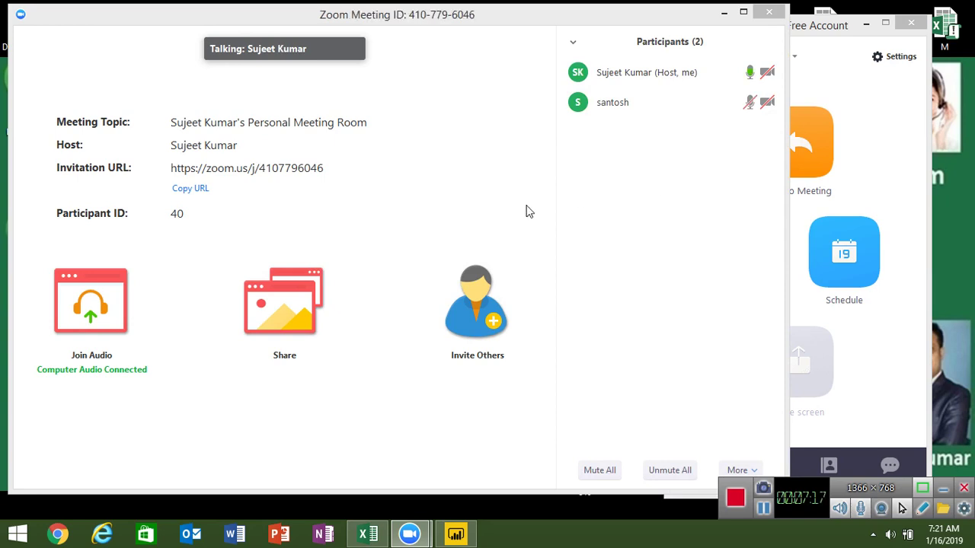
{"action": "mouse_move", "coordinate": [498, 218]}
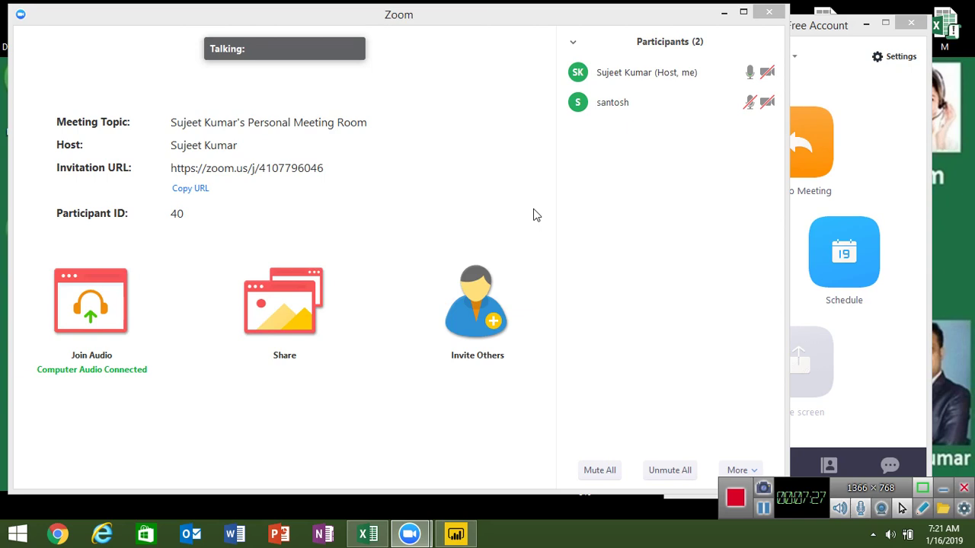
{"action": "key", "text": "super+d"}
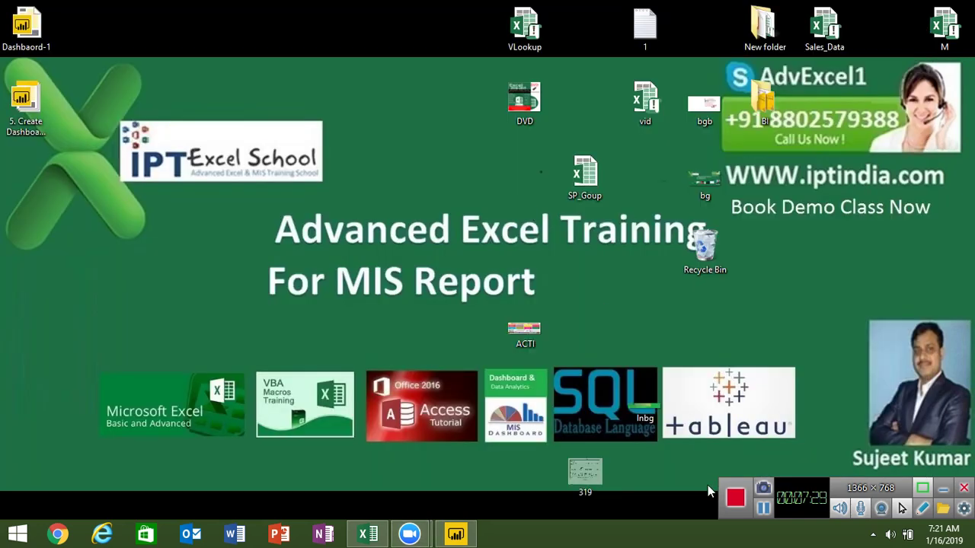